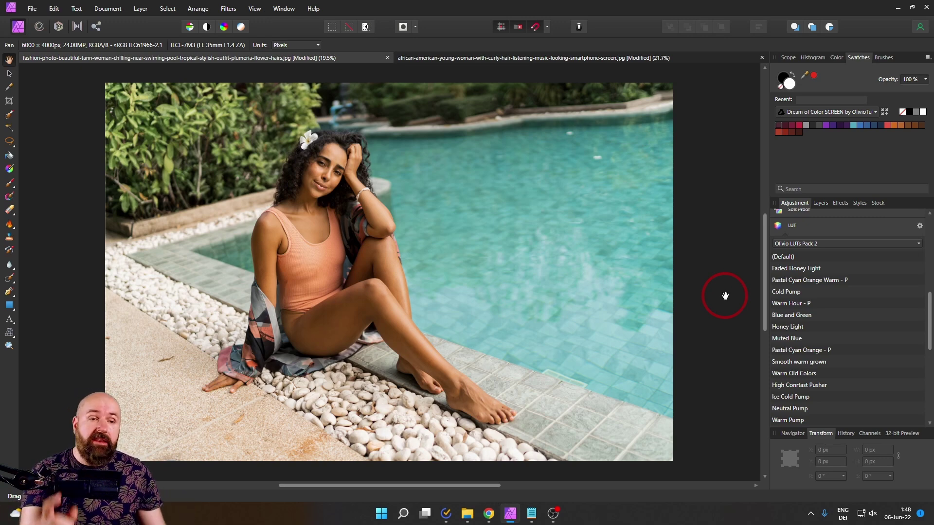
# Step: Preview the Faded Honey Light, Pastel Cyan Orange Warm, Cold Pump and Warm Hour LUTs, keeping Warm Hour at 75% strength
pyautogui.click(818, 269)
pyautogui.click(817, 280)
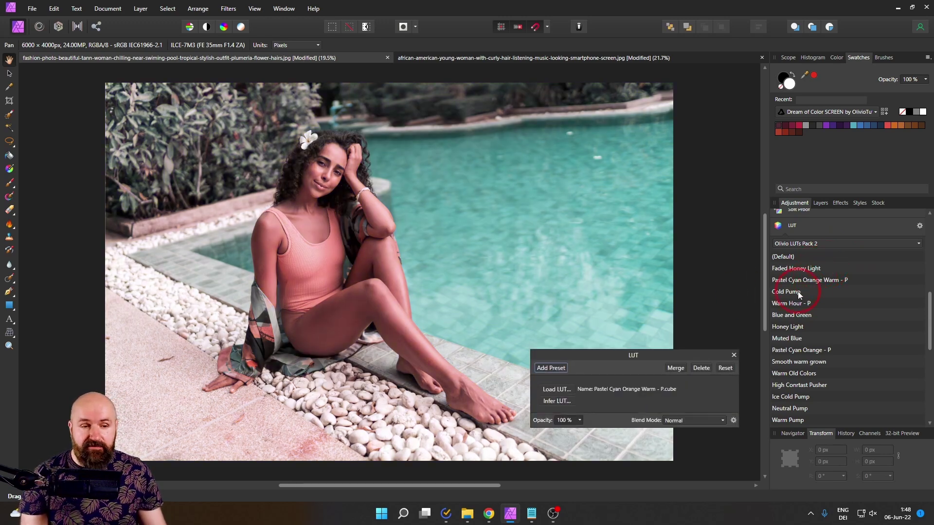
pyautogui.click(795, 291)
pyautogui.click(804, 302)
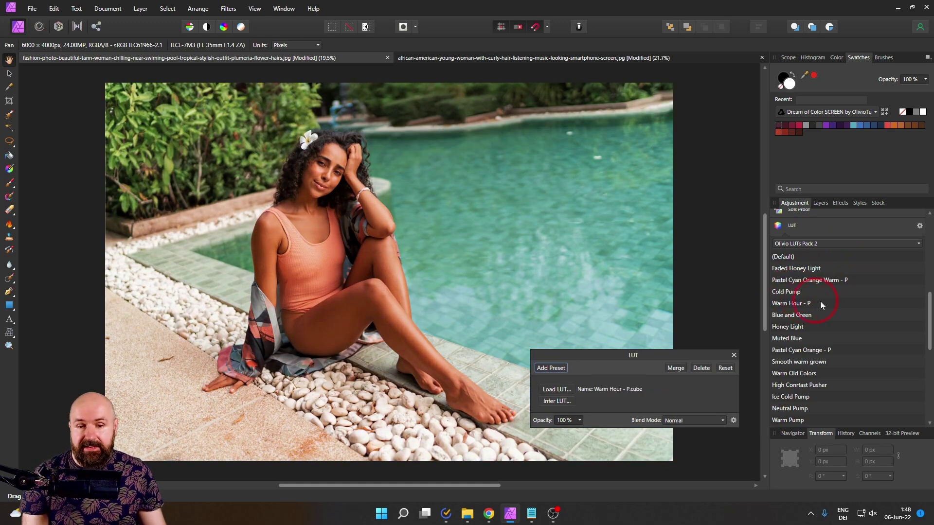
pyautogui.click(614, 353)
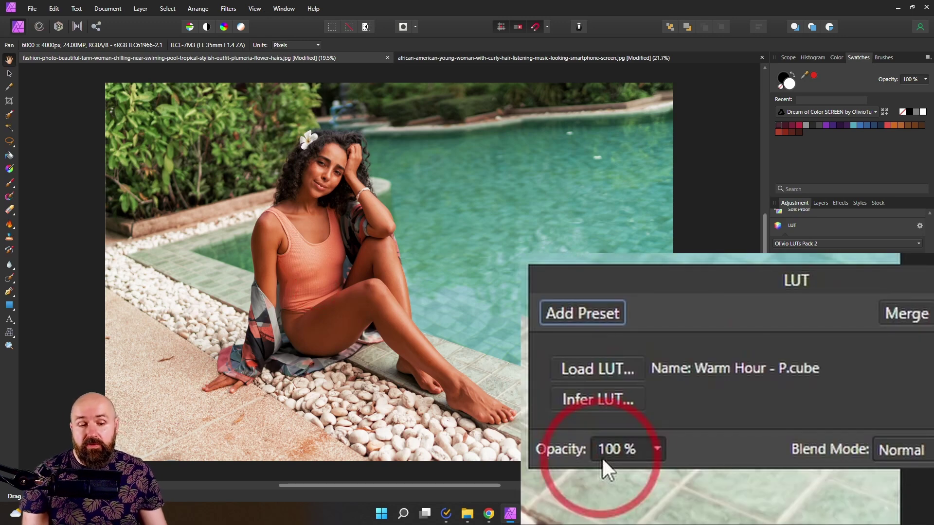
pyautogui.click(658, 448)
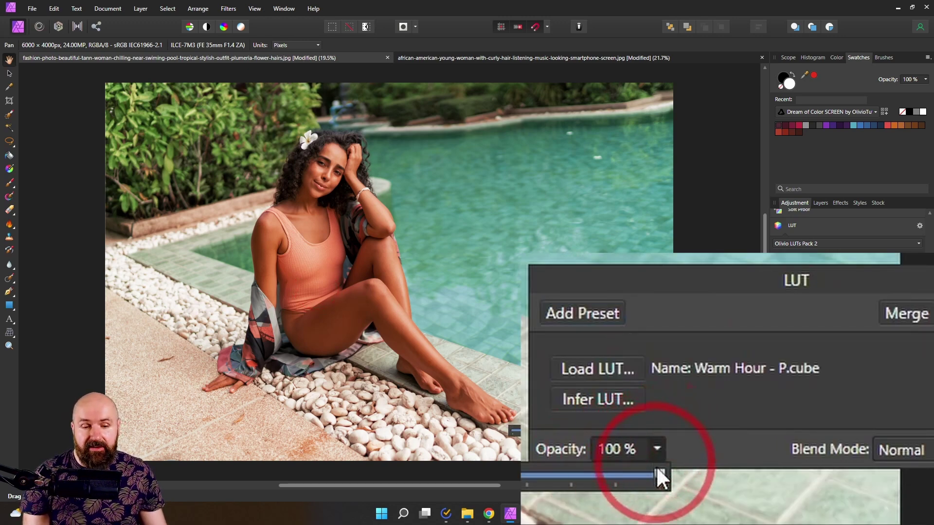
pyautogui.moveTo(657, 471); pyautogui.dragTo(614, 475)
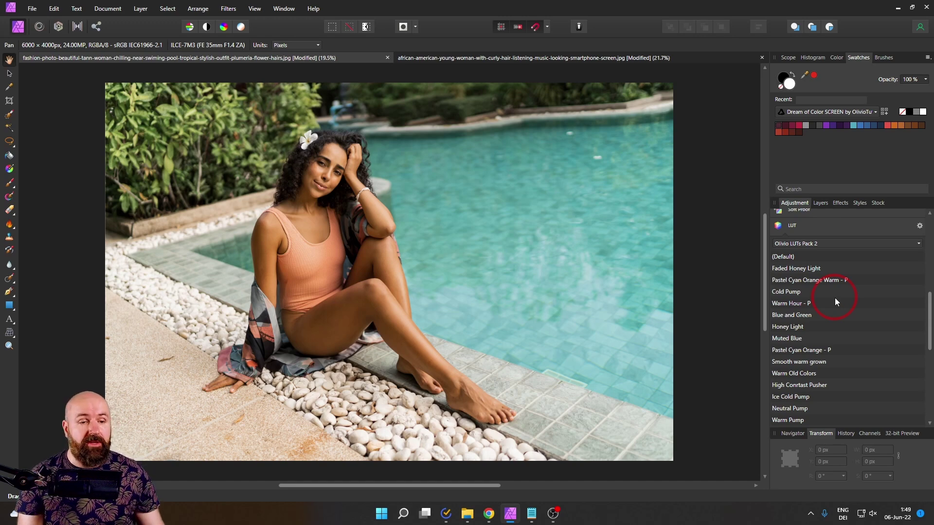
# Step: Apply Pastel Cyan Orange Warm to the pool and headphones photos, comparing the tabs and ending on the pool photo
pyautogui.click(813, 281)
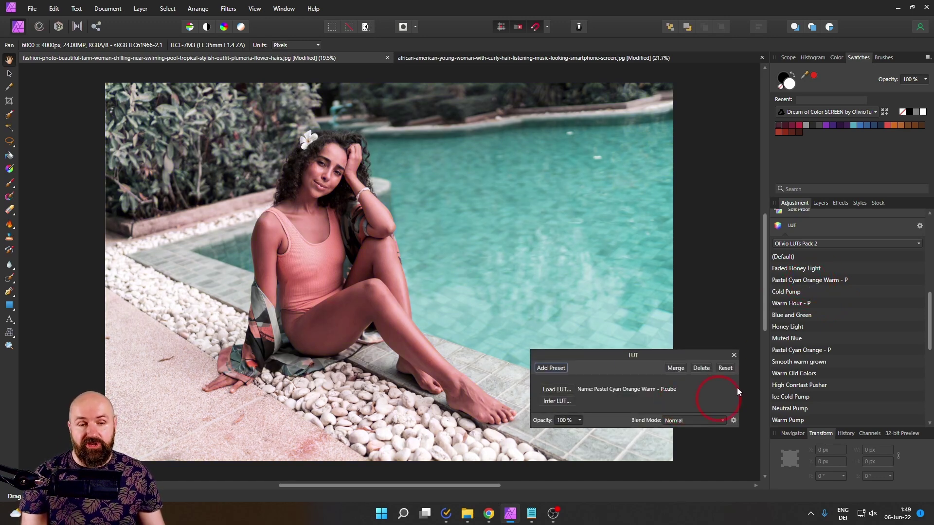
pyautogui.click(534, 62)
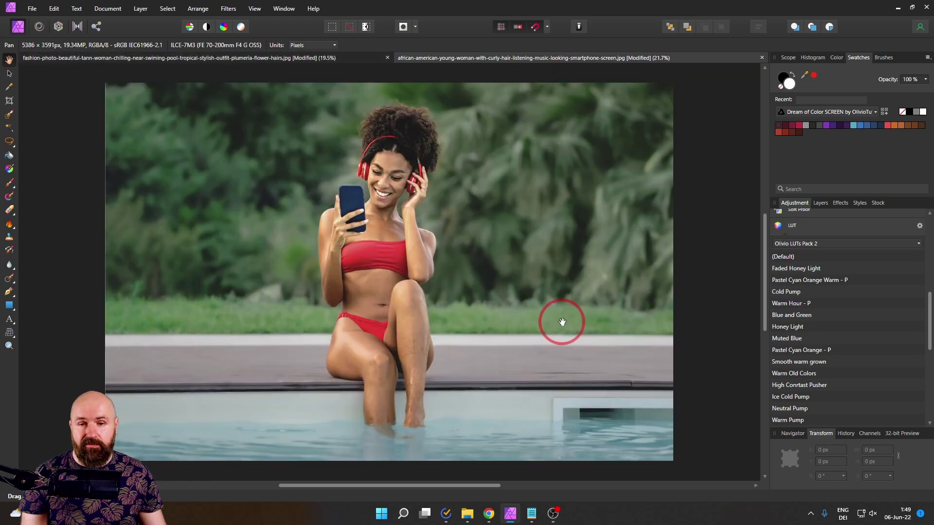
pyautogui.click(795, 280)
pyautogui.moveTo(603, 359); pyautogui.dragTo(768, 336)
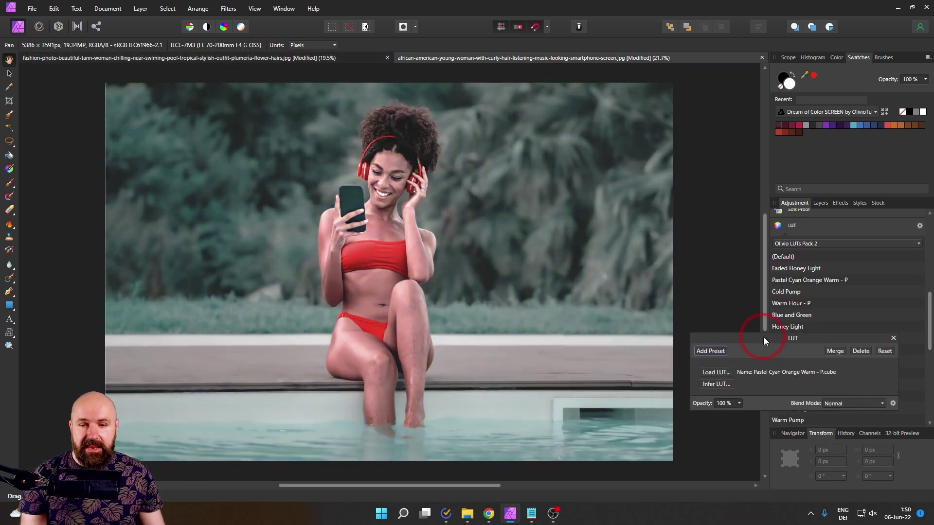
pyautogui.click(354, 61)
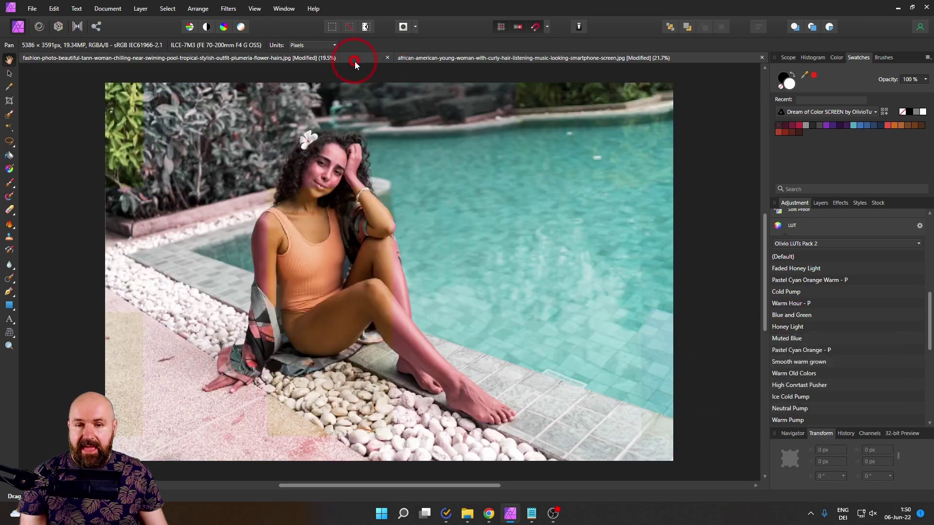
pyautogui.click(446, 59)
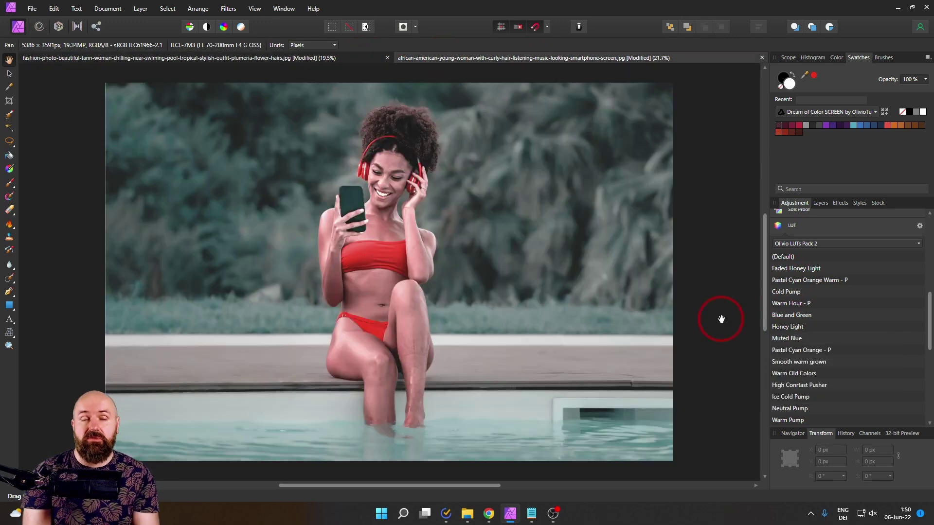
pyautogui.hotkey('ctrl', 'Tab')
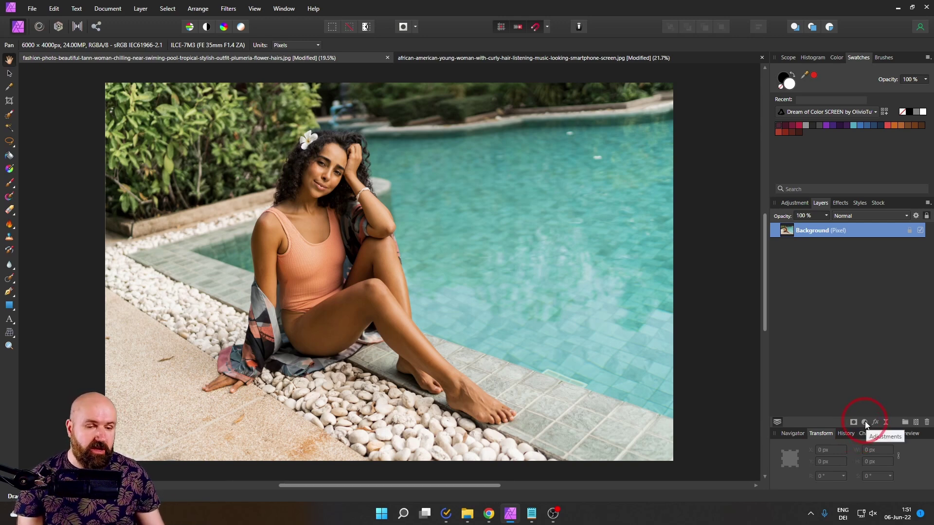
# Step: Add a Curves adjustment with darker shadows and a raised highlight point
pyautogui.click(865, 422)
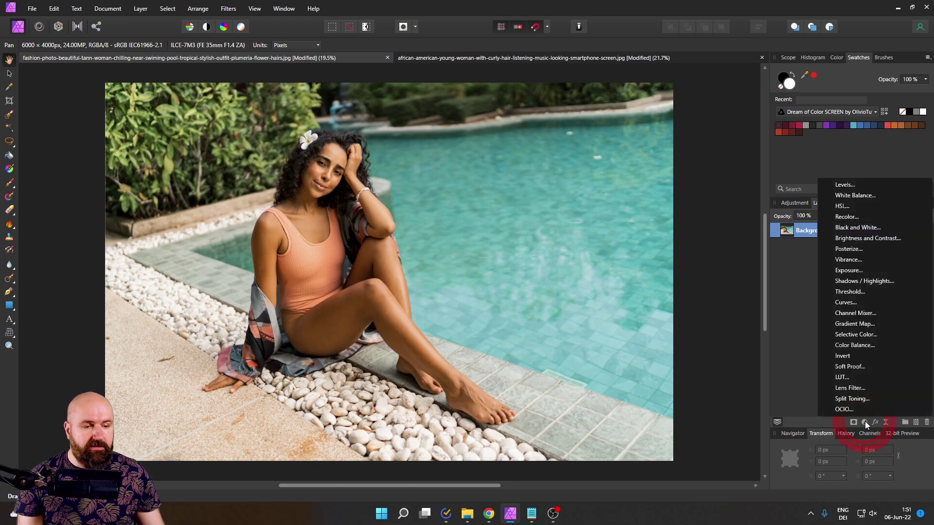
pyautogui.click(846, 303)
pyautogui.moveTo(758, 317); pyautogui.dragTo(757, 316)
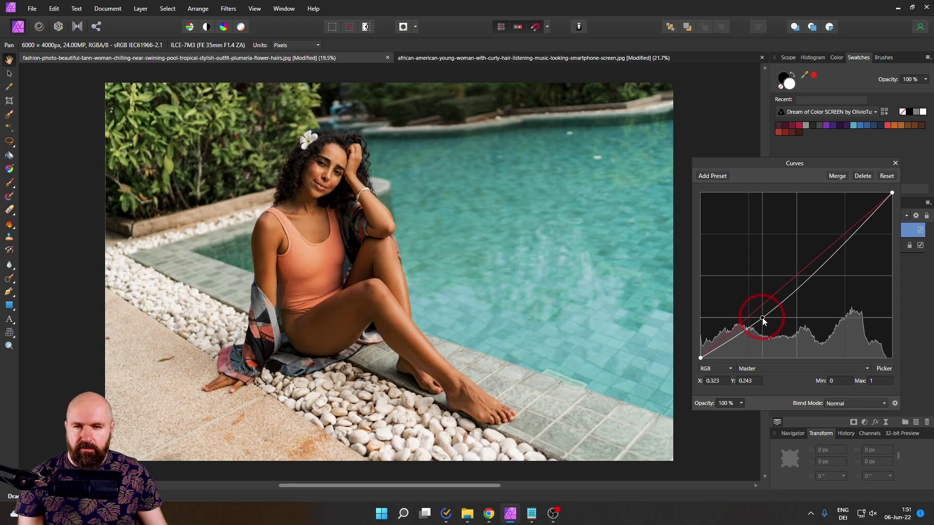
pyautogui.moveTo(795, 279); pyautogui.dragTo(840, 244)
pyautogui.click(895, 163)
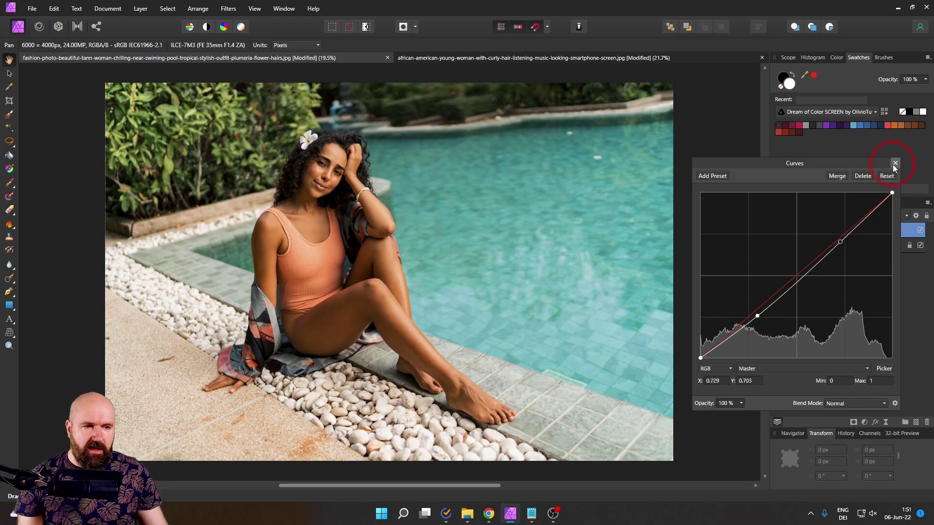
# Step: Add a White Balance adjustment nudged warmer
pyautogui.click(864, 421)
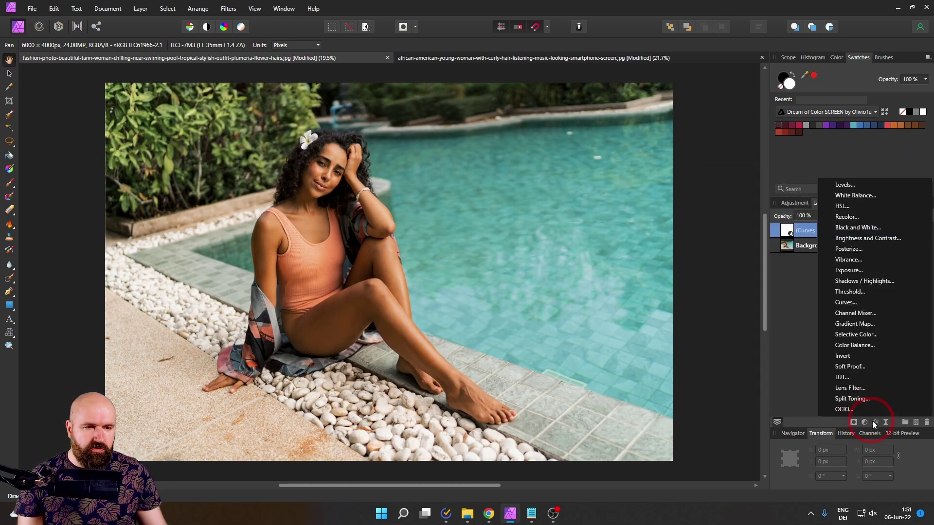
pyautogui.click(852, 196)
pyautogui.moveTo(782, 348); pyautogui.dragTo(794, 349)
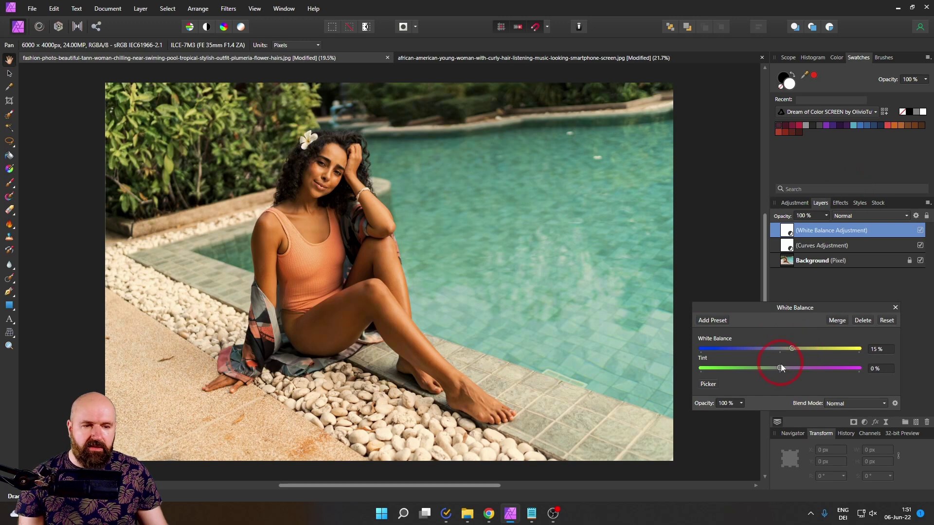
pyautogui.click(895, 307)
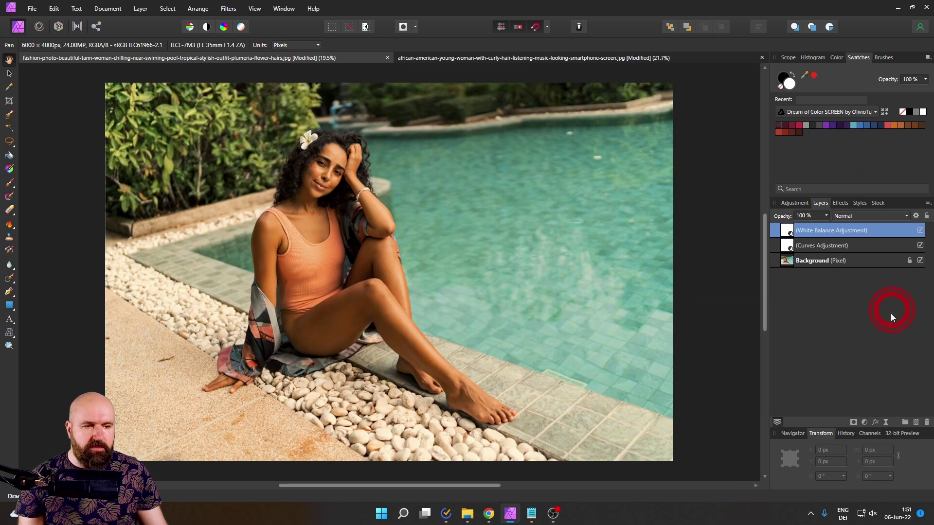
# Step: Add a Vibrance adjustment at 11%
pyautogui.click(865, 421)
pyautogui.click(827, 259)
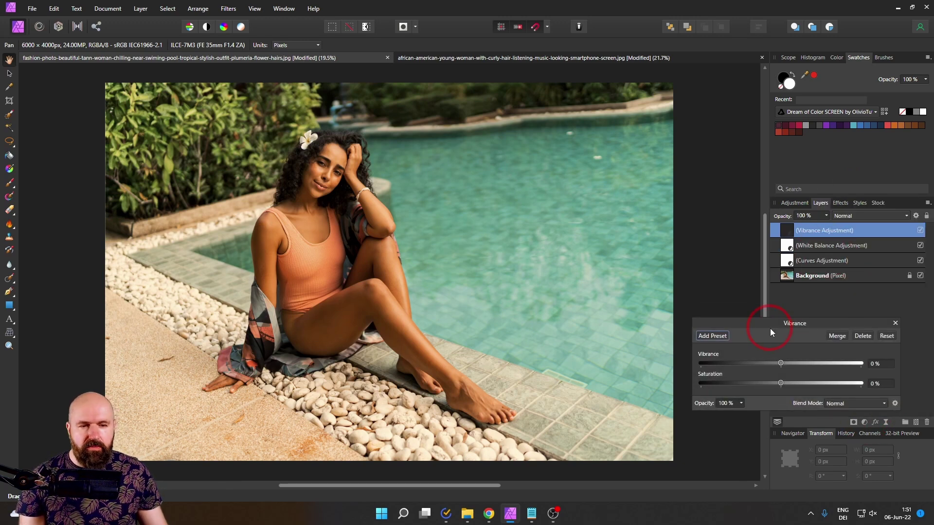
pyautogui.moveTo(780, 365); pyautogui.dragTo(790, 361)
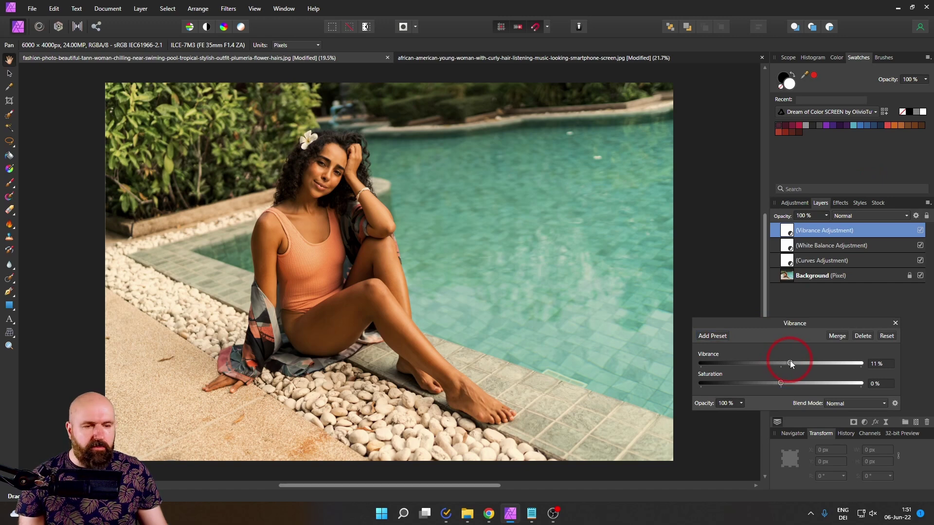
pyautogui.click(895, 323)
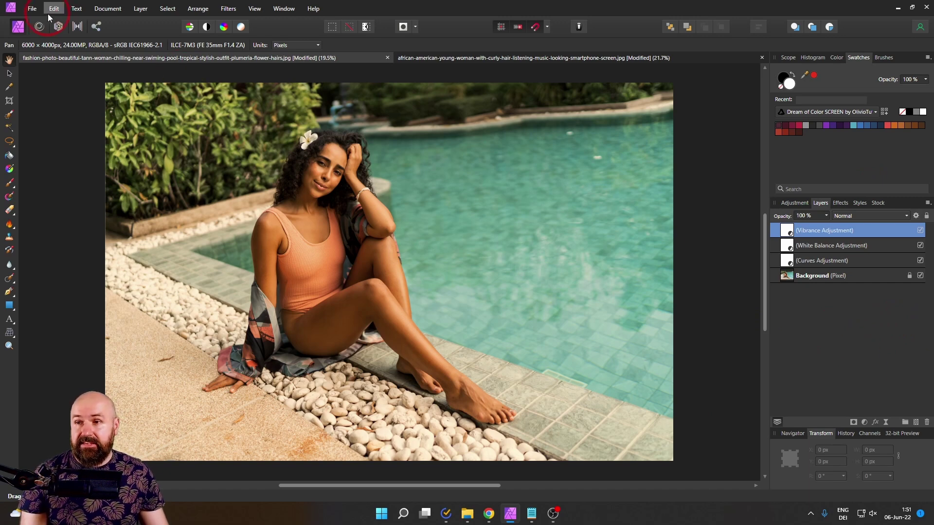
# Step: Export the adjustments through File > Export LUT as a 64 x 64 x 64 .cube file
pyautogui.click(32, 8)
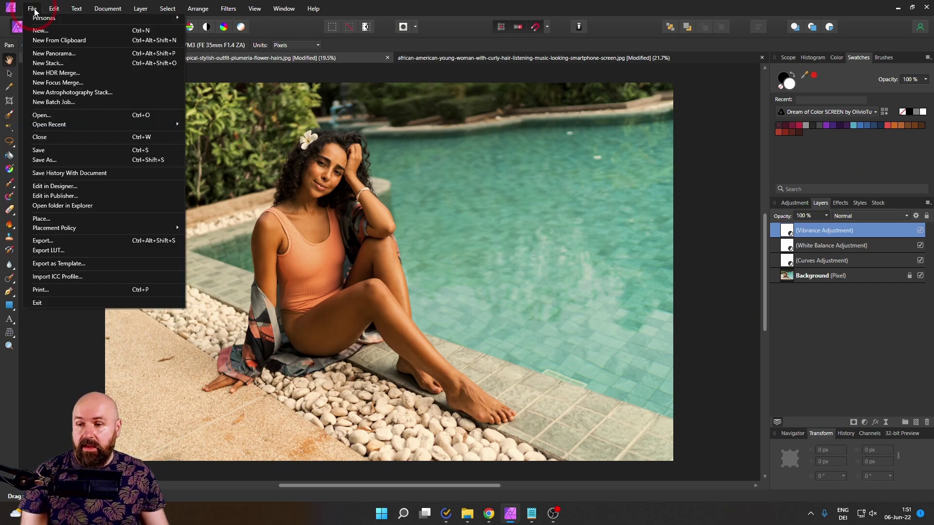
pyautogui.click(47, 250)
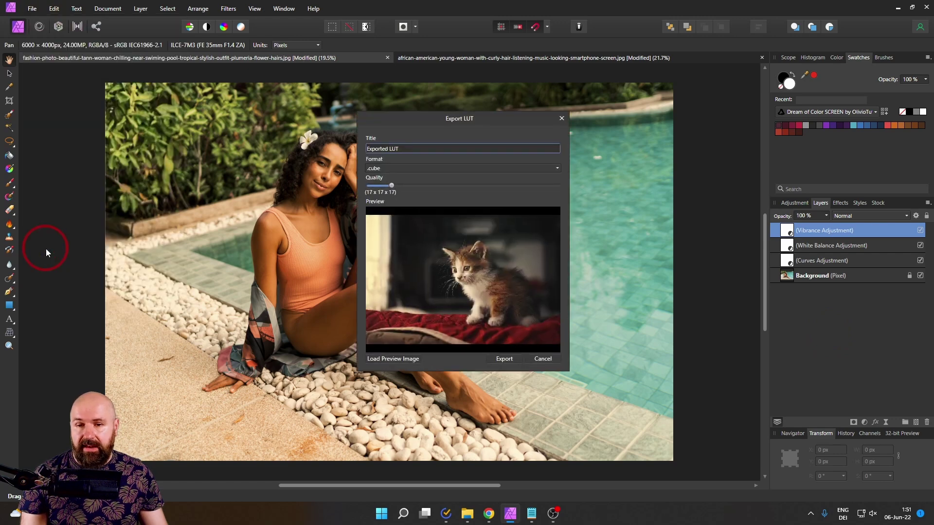
pyautogui.moveTo(322, 155); pyautogui.dragTo(460, 155)
pyautogui.click(541, 490)
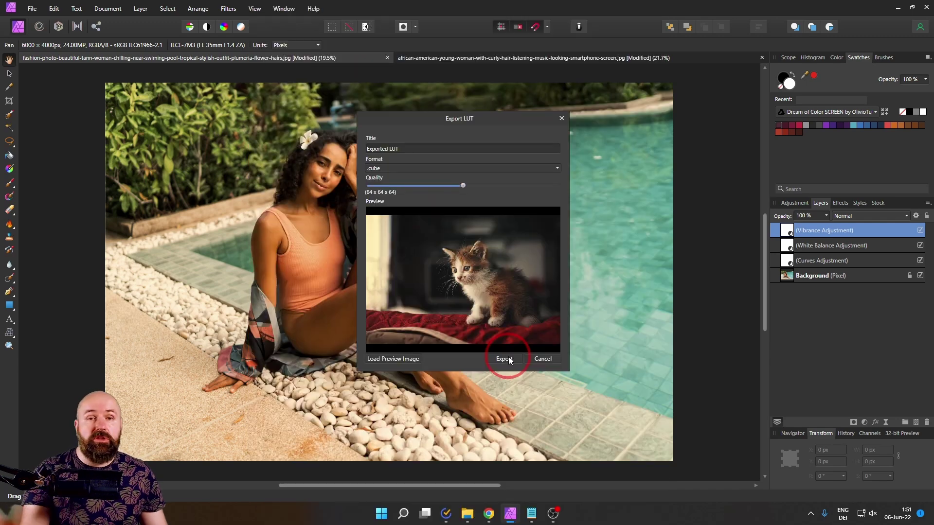
pyautogui.click(537, 359)
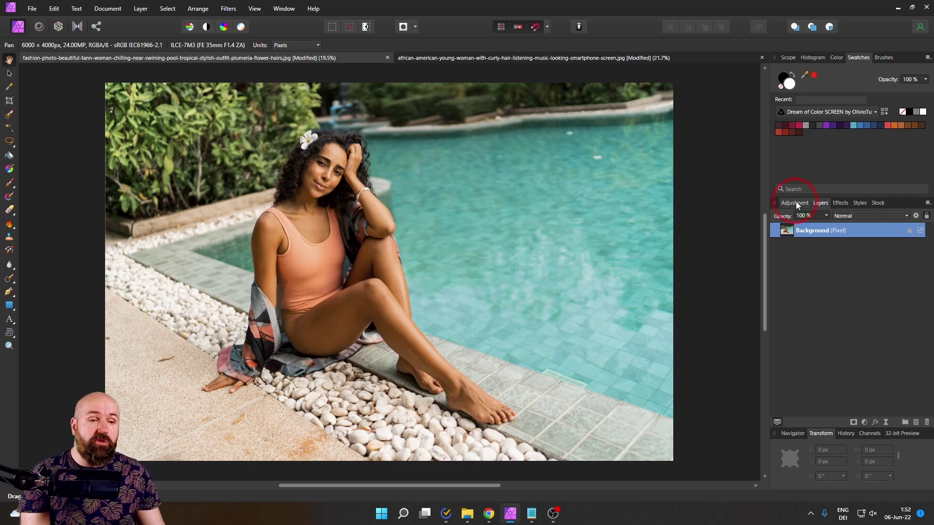
# Step: Open the LUT presets, pick the Olivio LUTs Pack 2 category and apply Faded Honey Light
pyautogui.click(796, 203)
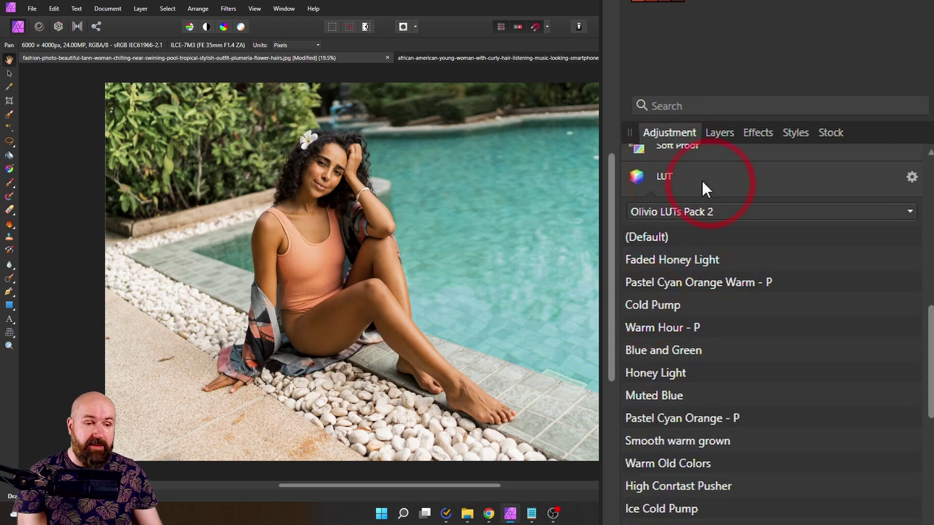
pyautogui.click(912, 176)
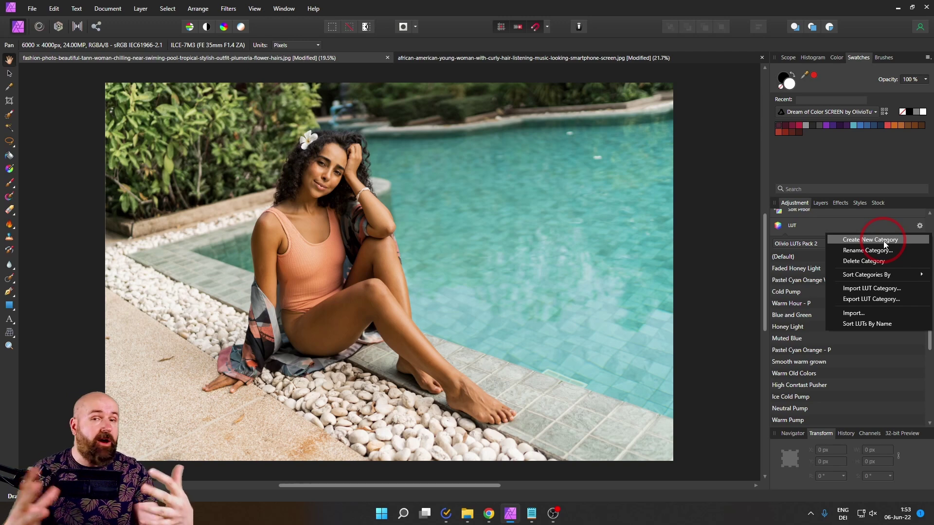
pyautogui.click(812, 268)
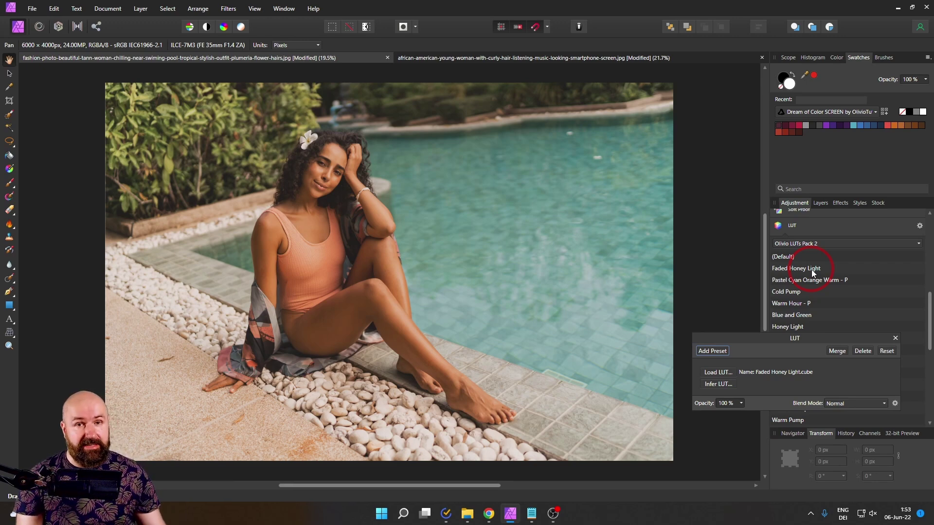
# Step: Delete the trial LUT layer and show the Macro panel from View > Studio, moved left
pyautogui.click(861, 351)
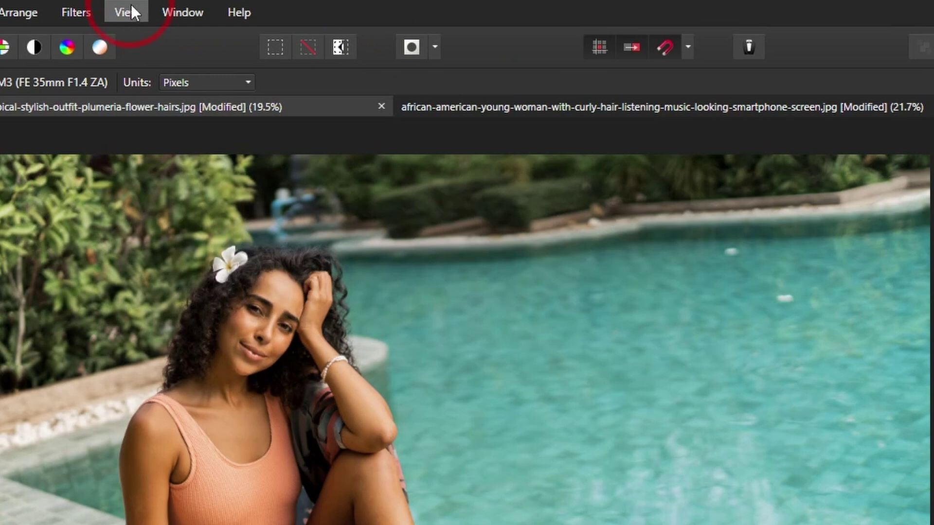
pyautogui.click(130, 10)
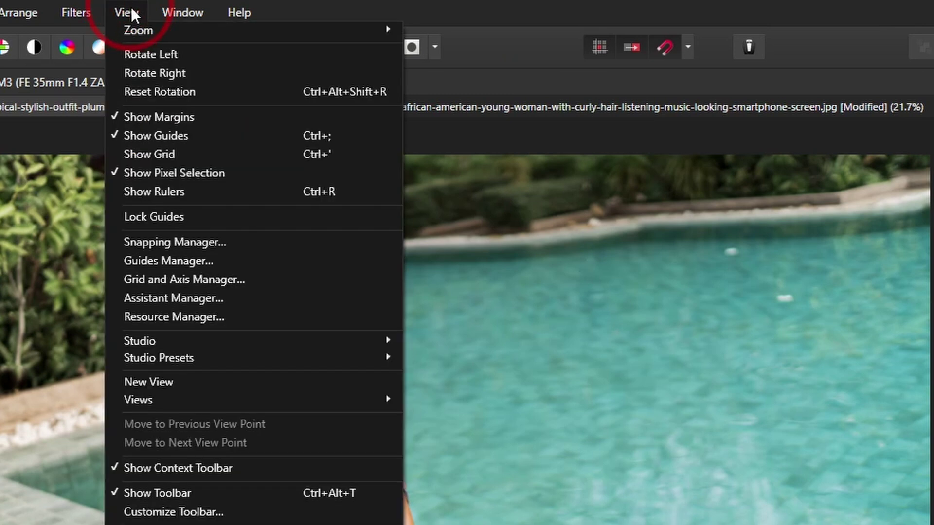
pyautogui.moveTo(189, 340)
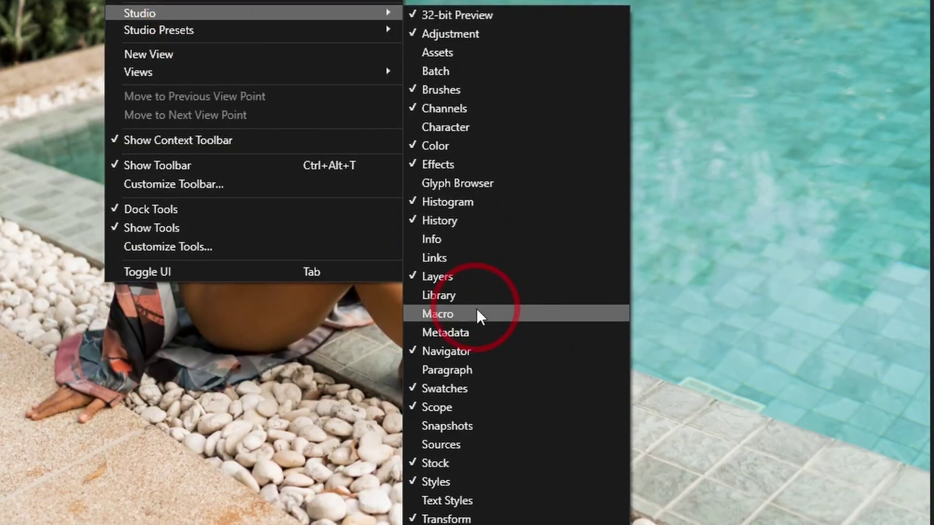
pyautogui.click(476, 312)
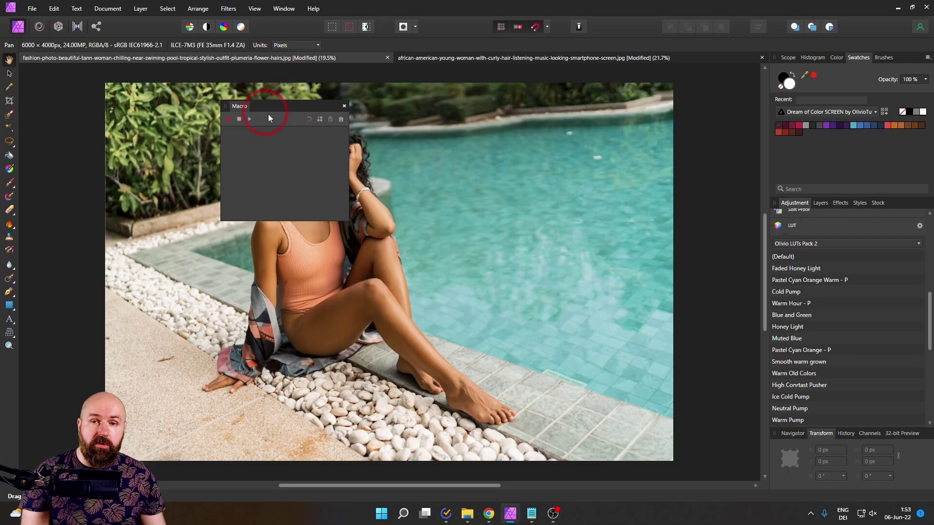
pyautogui.moveTo(280, 110); pyautogui.dragTo(112, 139)
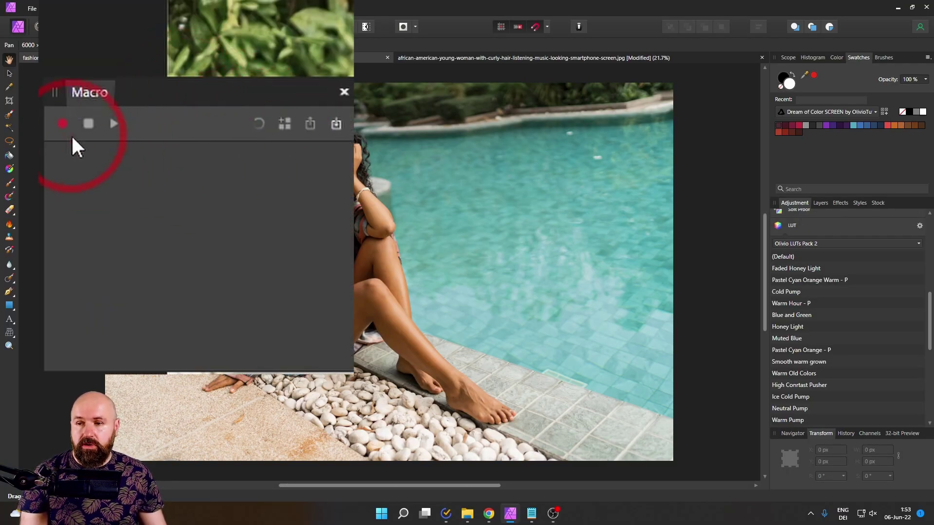
# Step: Record a macro that adds the Faded Honey Light LUT at 75% opacity
pyautogui.click(63, 124)
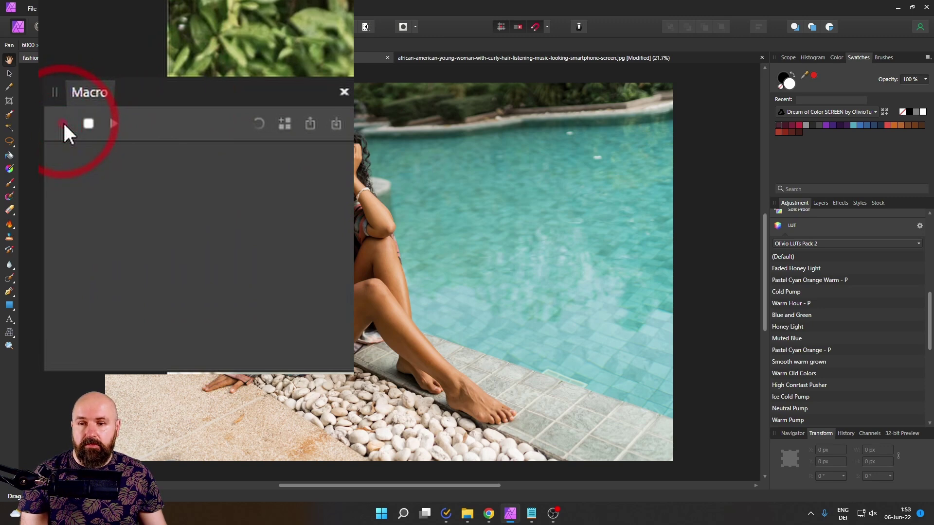
pyautogui.click(810, 269)
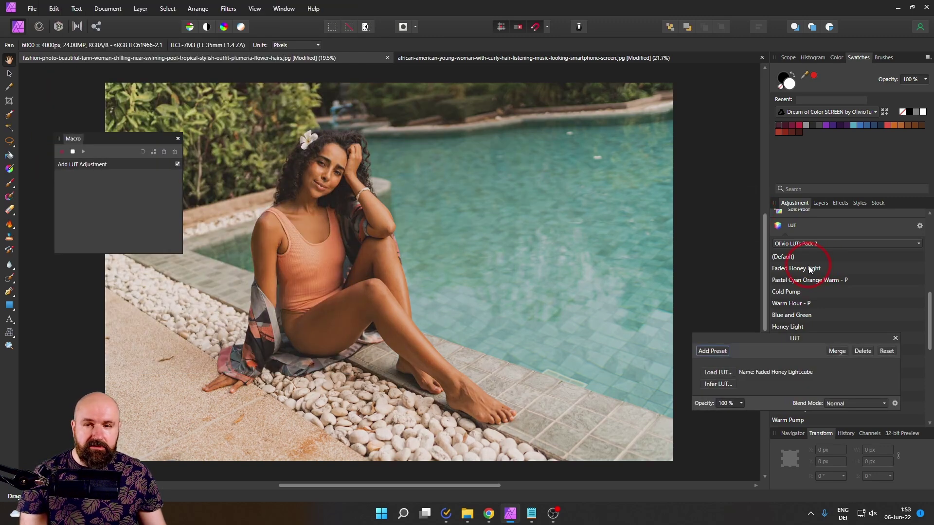
pyautogui.moveTo(739, 335); pyautogui.dragTo(700, 272)
pyautogui.click(703, 341)
pyautogui.moveTo(706, 351); pyautogui.dragTo(687, 353)
pyautogui.click(73, 152)
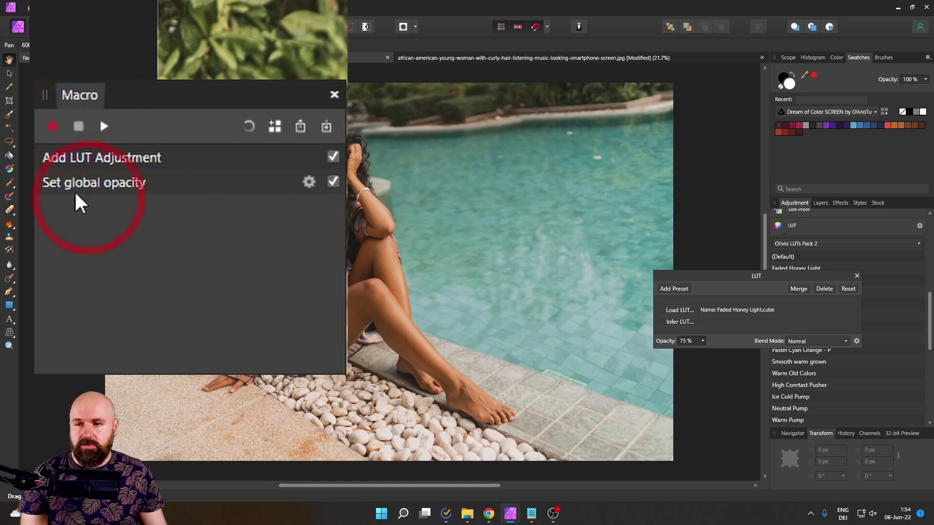
# Step: Add the recorded macro to the library as 'LUT Test' under the Default category
pyautogui.click(276, 129)
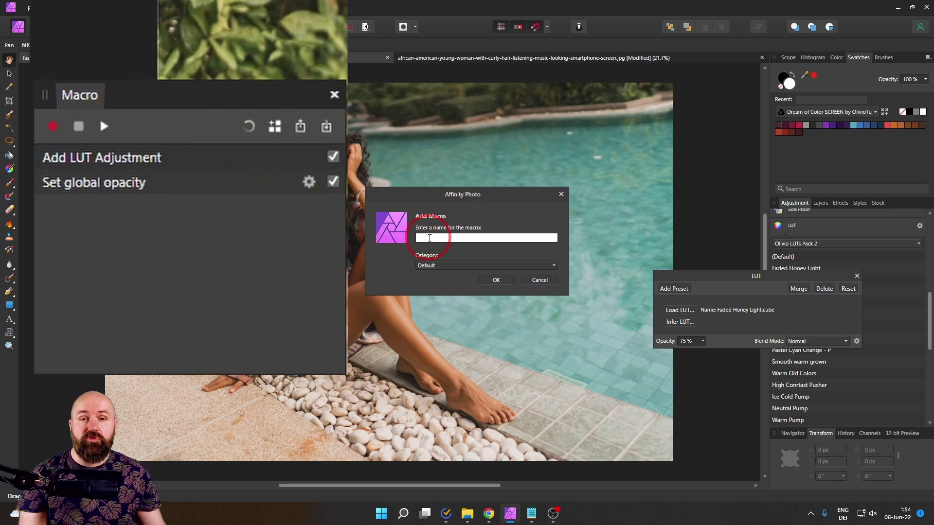
pyautogui.write('L')
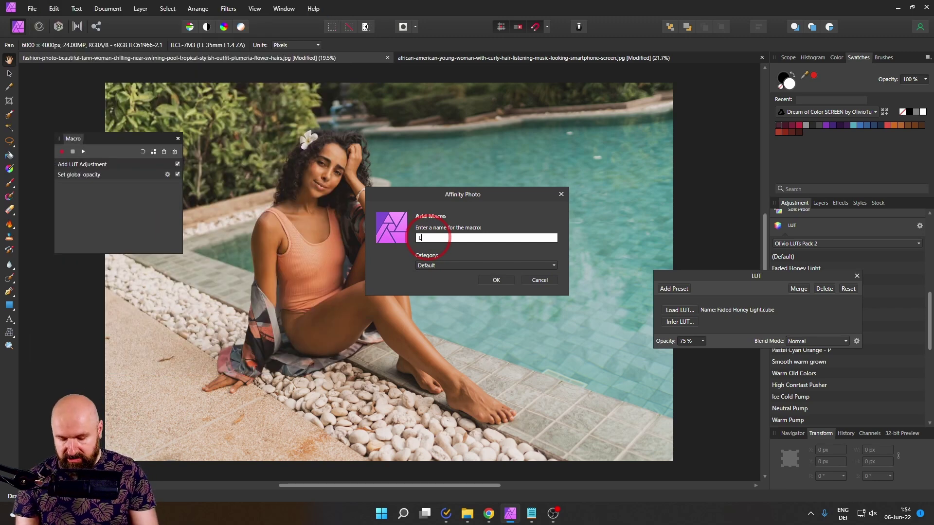
pyautogui.write('UT Test')
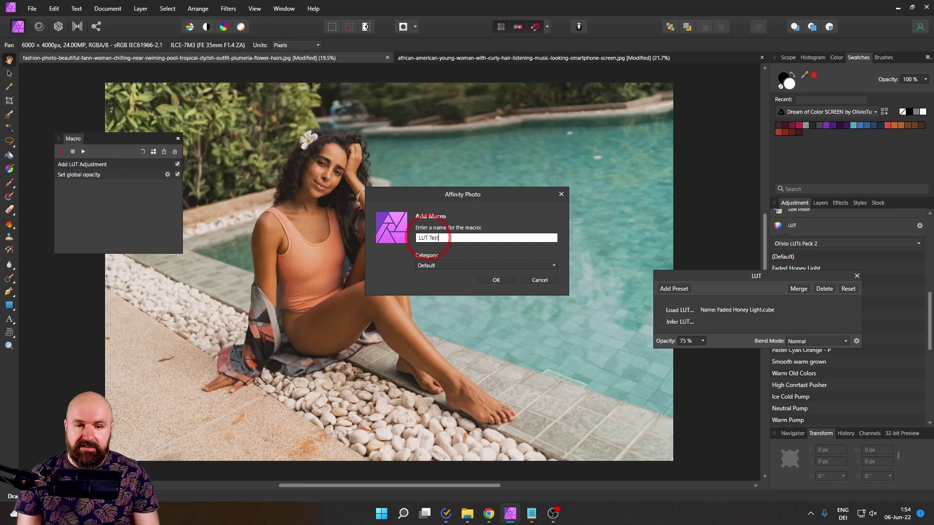
pyautogui.click(446, 266)
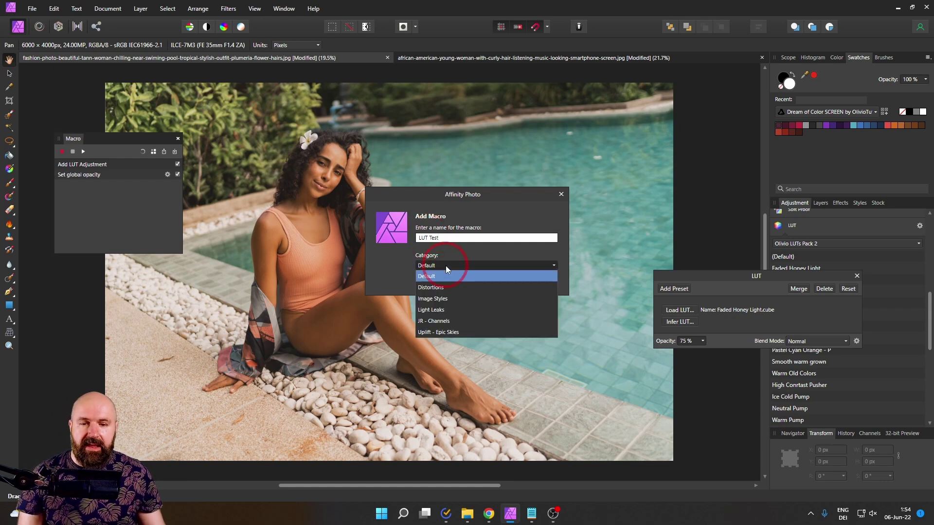
pyautogui.click(393, 271)
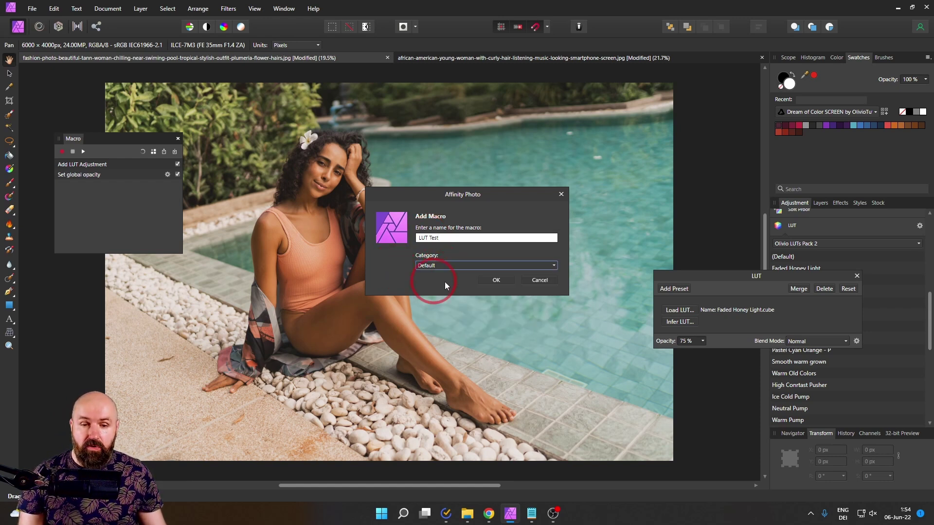
# Step: Confirm the LUT Test macro and enlarge the Library panel to check it is listed
pyautogui.click(496, 280)
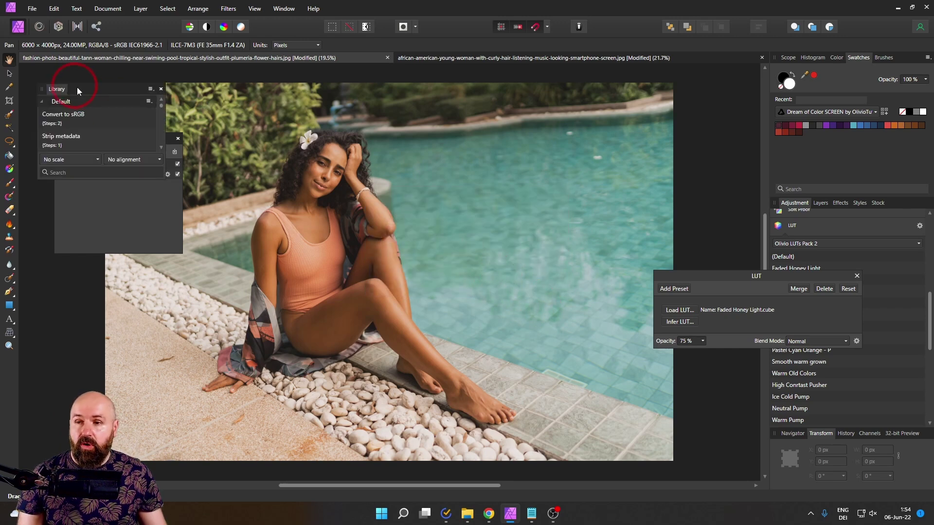
pyautogui.moveTo(80, 88); pyautogui.dragTo(140, 83)
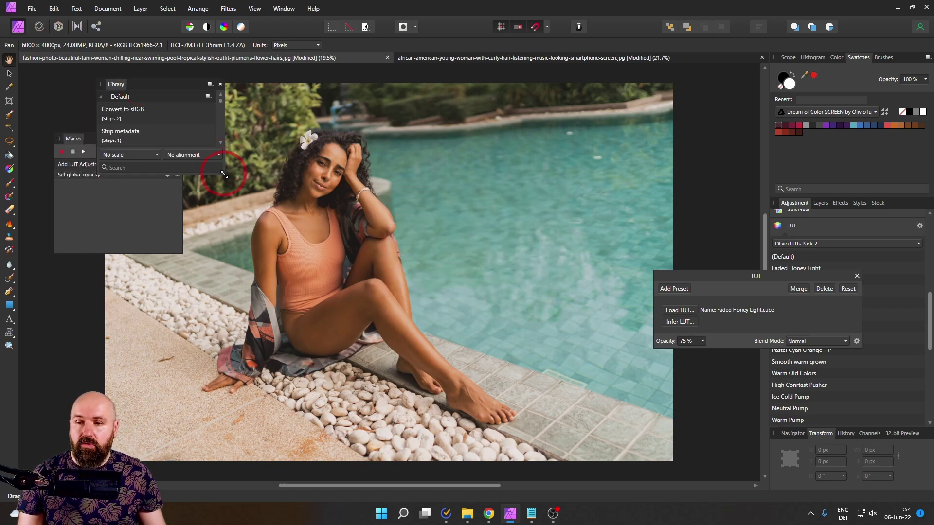
pyautogui.moveTo(224, 172); pyautogui.dragTo(268, 312)
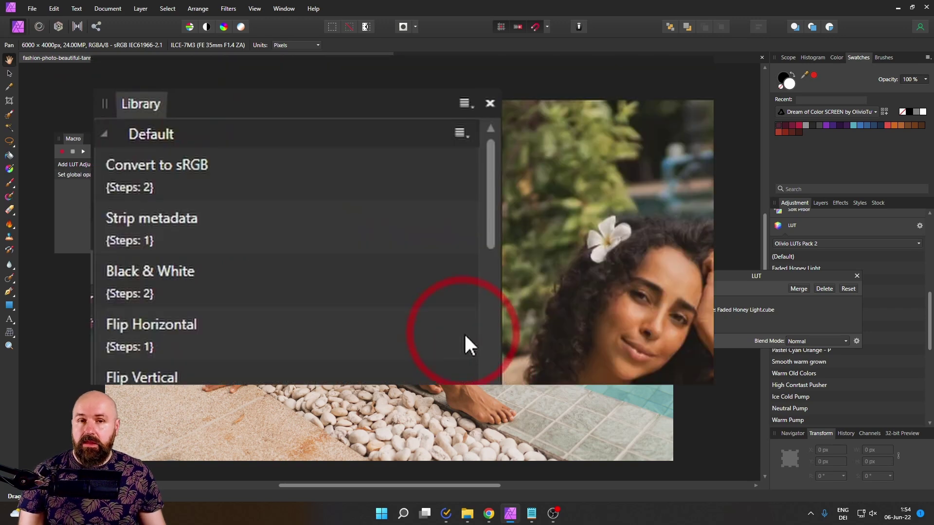
pyautogui.click(248, 85)
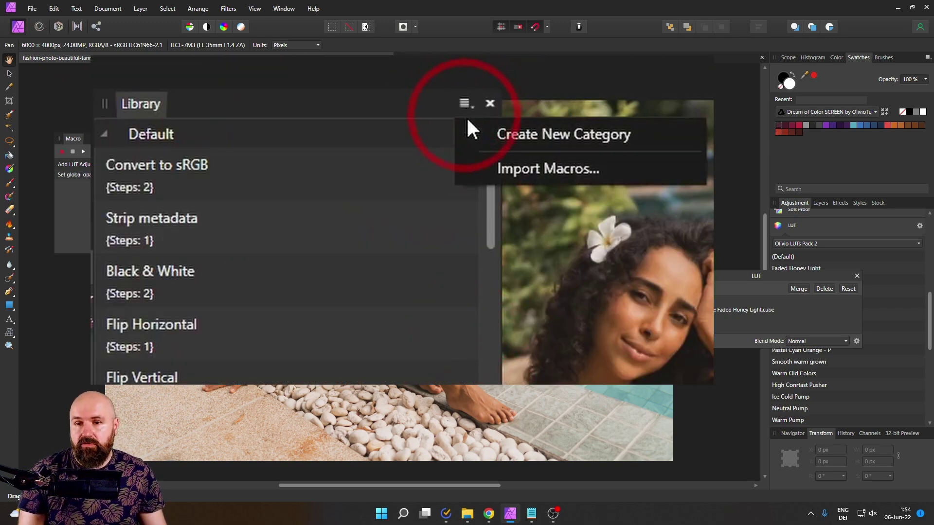
pyautogui.click(352, 95)
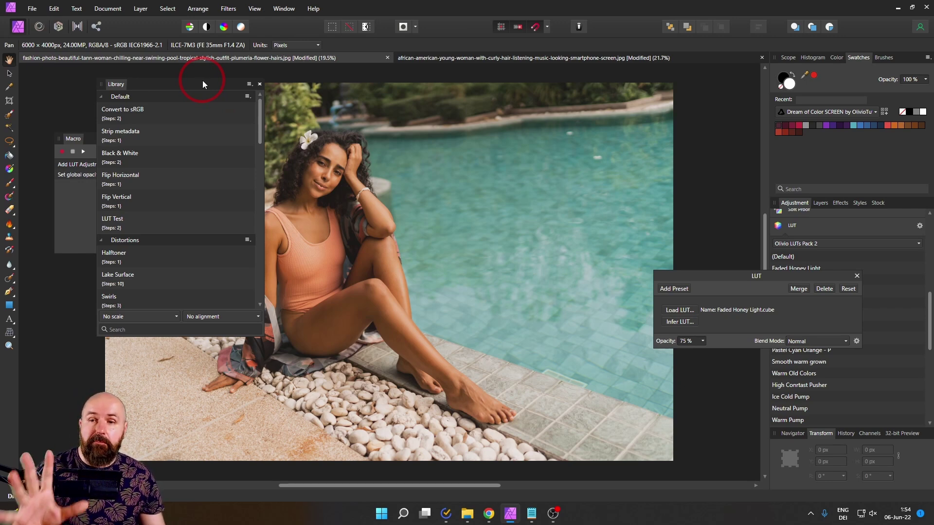
# Step: Close the macro library, start File > New Batch Job and select the LUT Test macro
pyautogui.click(259, 84)
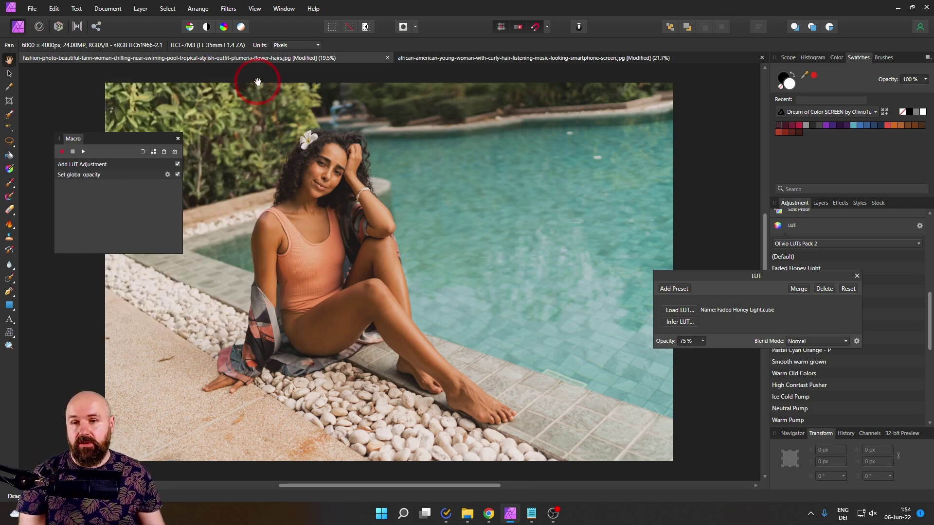
pyautogui.click(31, 9)
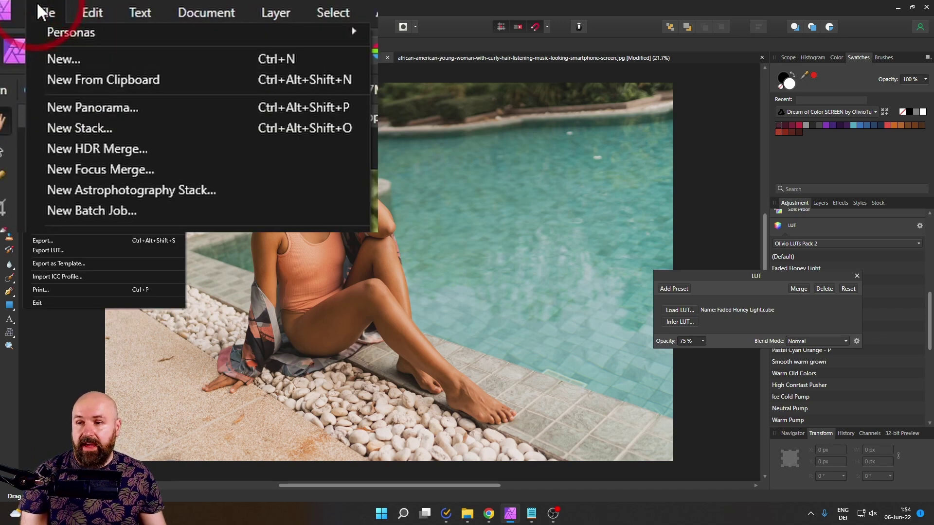
pyautogui.click(90, 218)
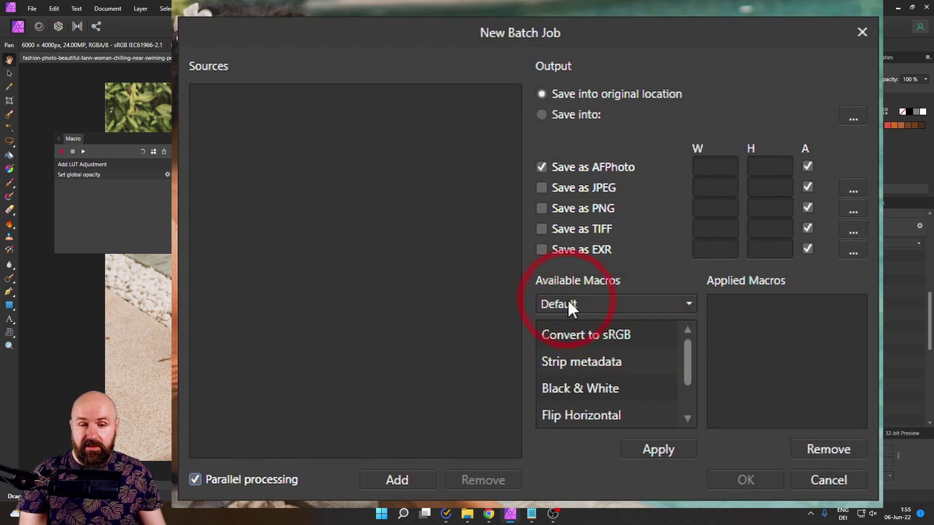
pyautogui.moveTo(690, 362); pyautogui.dragTo(690, 429)
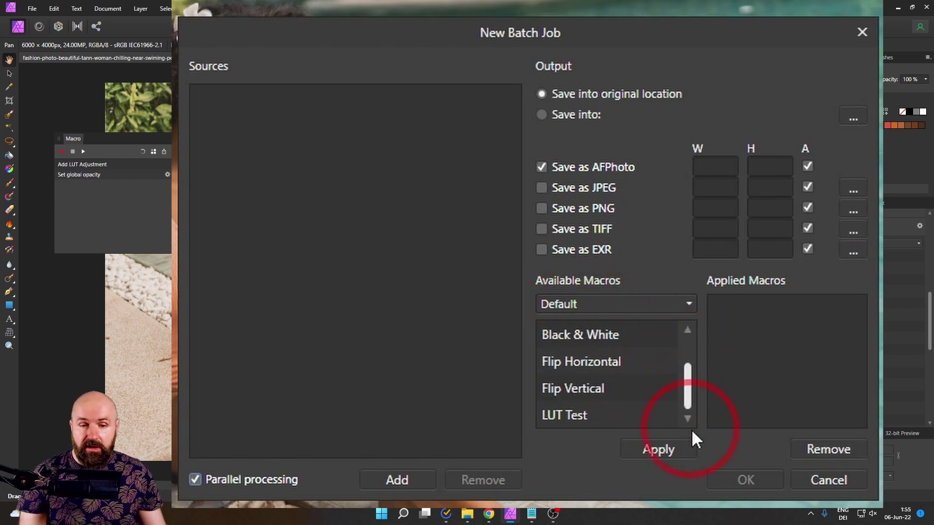
pyautogui.click(564, 416)
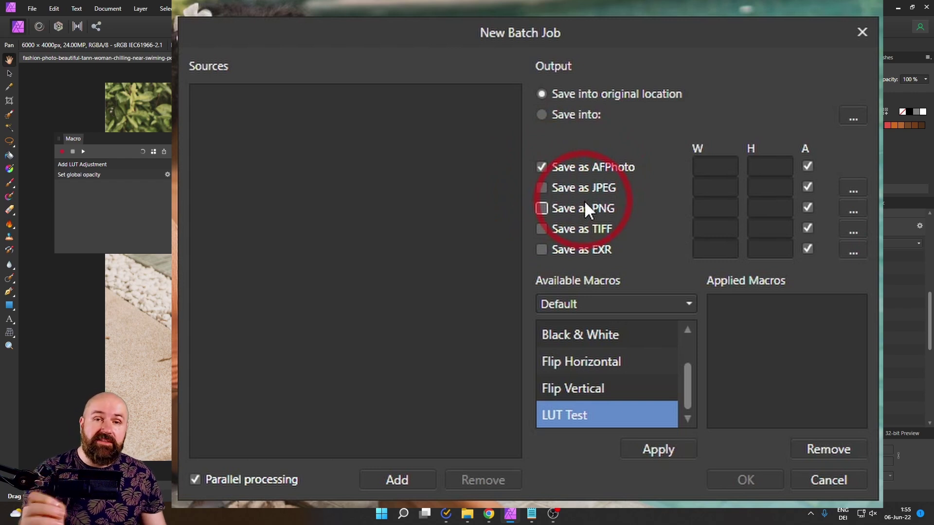
# Step: Switch the batch output from AFPhoto to JPEG and move the dialog to the right
pyautogui.click(549, 167)
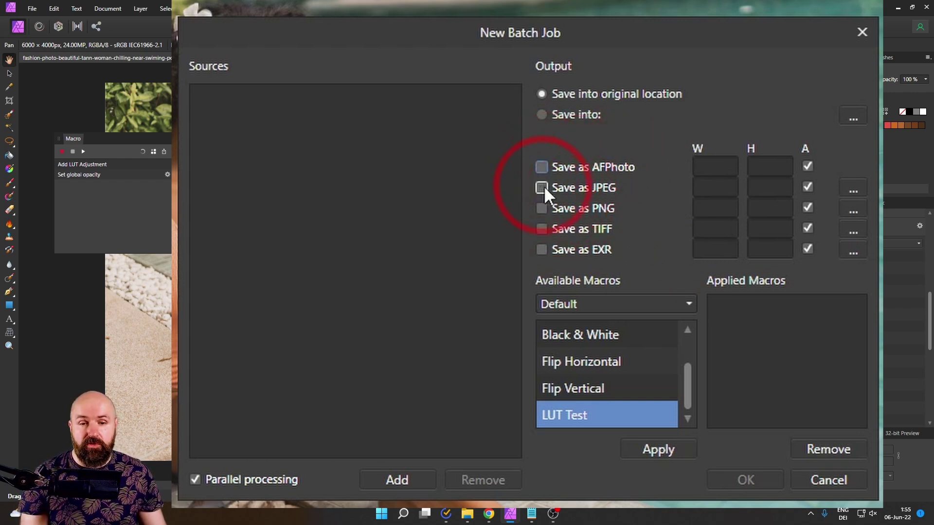
pyautogui.click(541, 187)
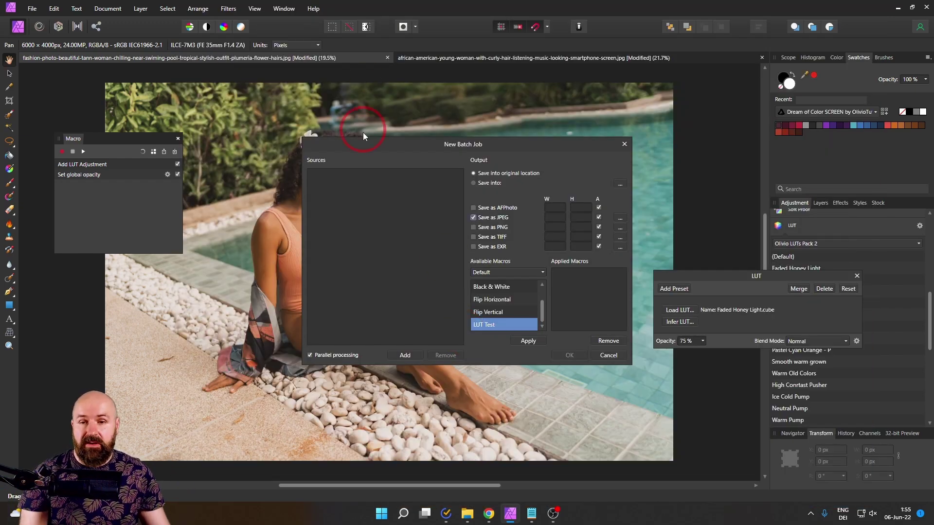
pyautogui.moveTo(362, 136); pyautogui.dragTo(518, 142)
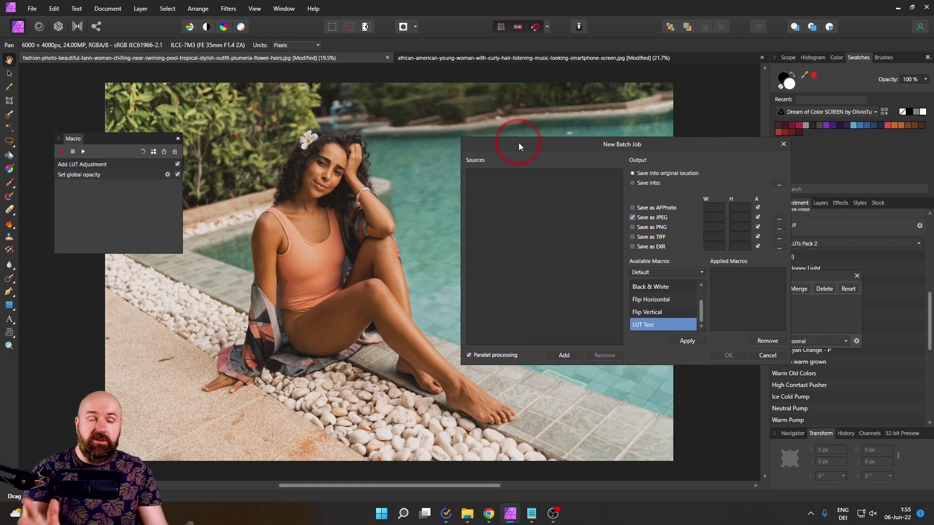